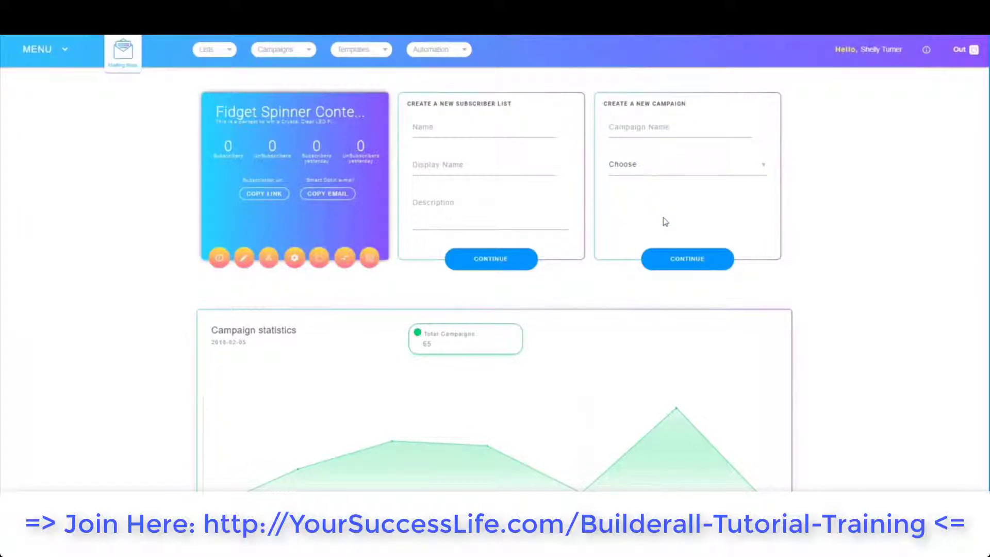
Examine the dashboard's main navigation and the options offered for lists, campaigns, templates, automation and the account
{"action": "left_click", "coordinate": [41, 52]}
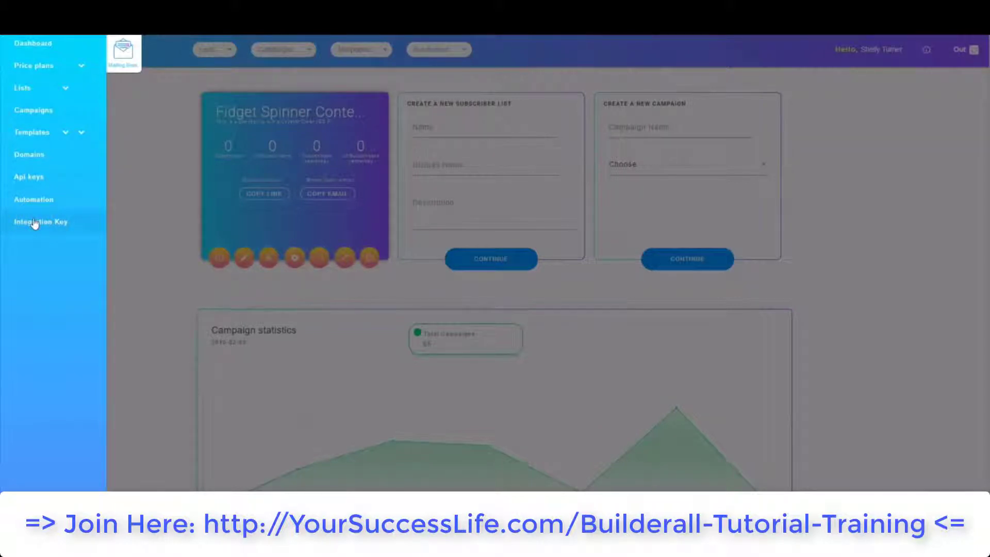
{"action": "left_click", "coordinate": [134, 289]}
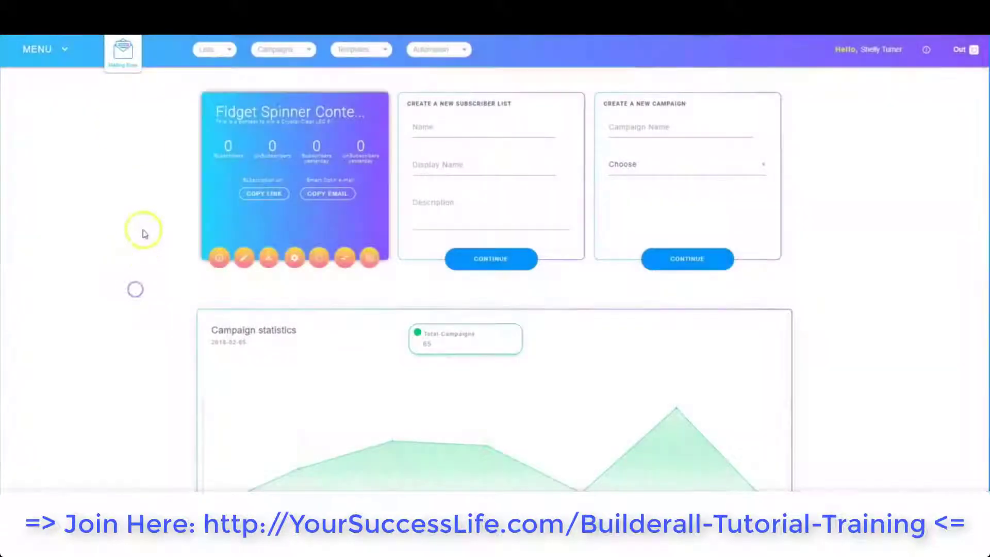
{"action": "left_click", "coordinate": [132, 103]}
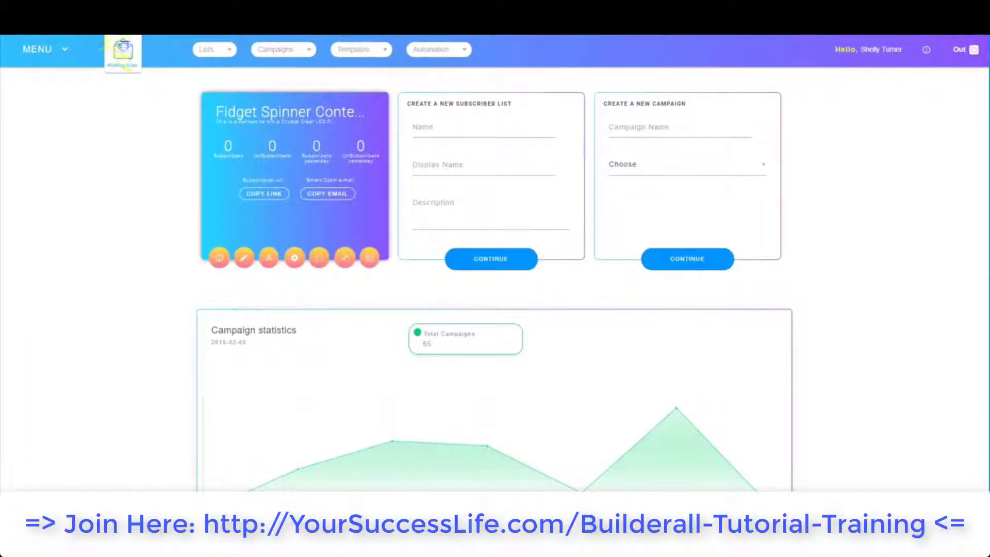
{"action": "left_click", "coordinate": [123, 51]}
{"action": "left_click", "coordinate": [125, 53]}
{"action": "left_click", "coordinate": [221, 51]}
{"action": "left_click", "coordinate": [305, 50]}
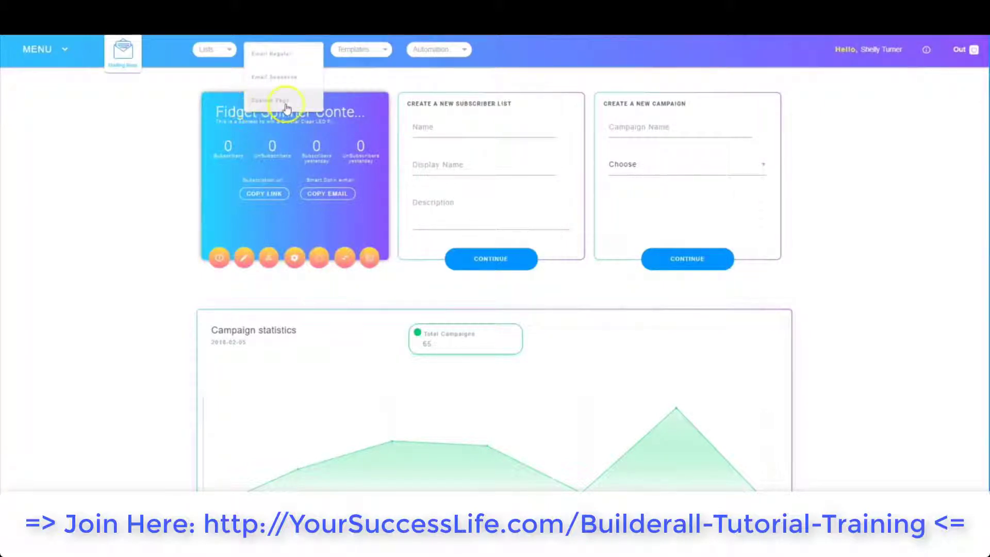
{"action": "left_click", "coordinate": [378, 52]}
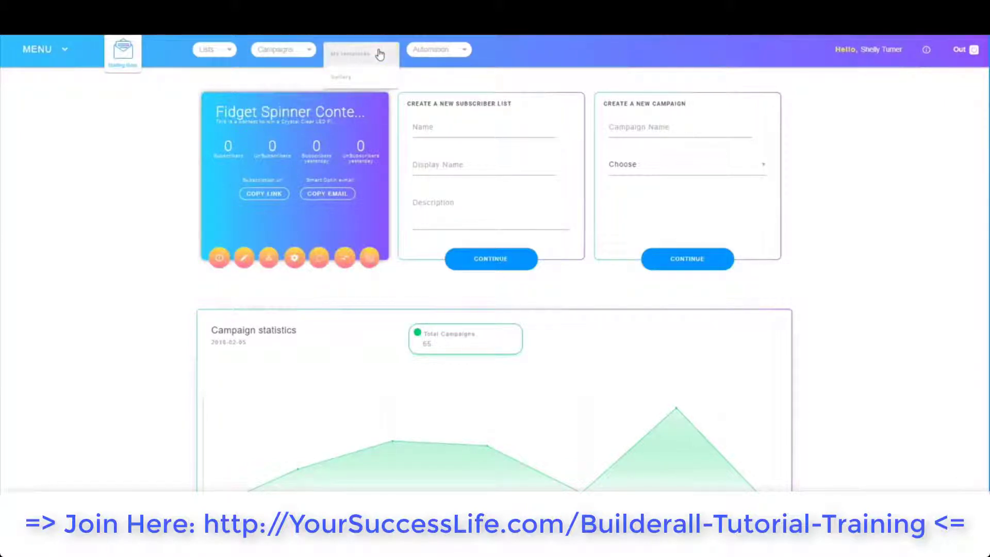
{"action": "left_click", "coordinate": [465, 50]}
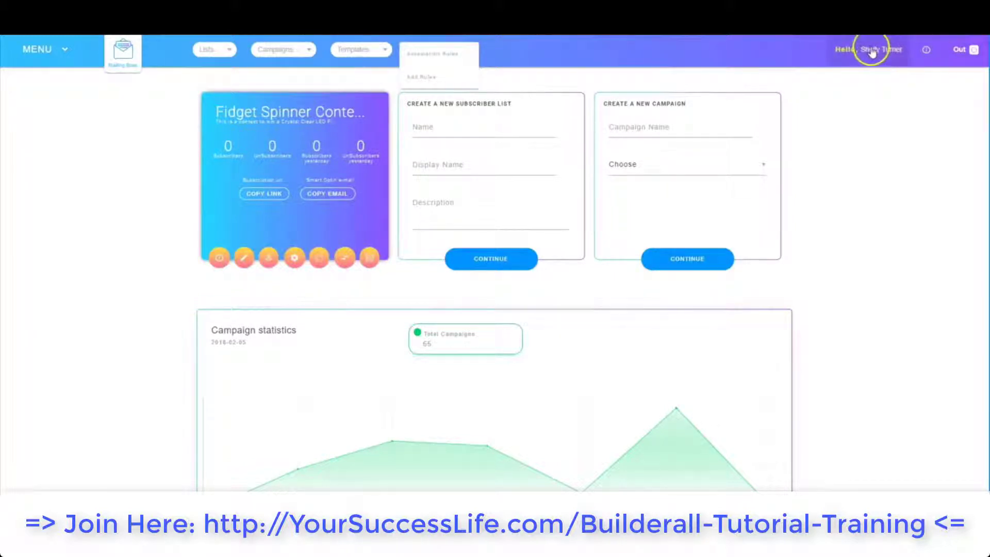
{"action": "left_click", "coordinate": [881, 92]}
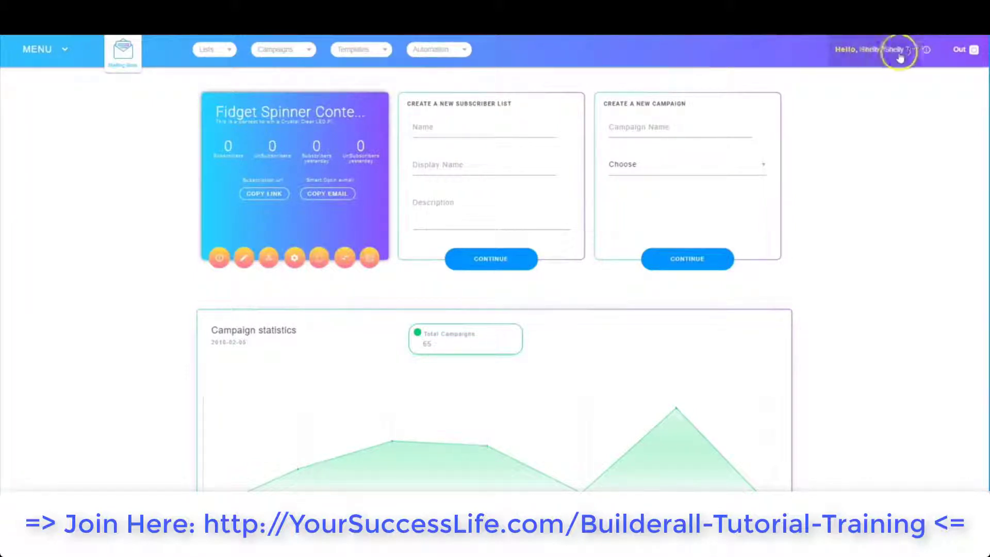
{"action": "left_click", "coordinate": [926, 50]}
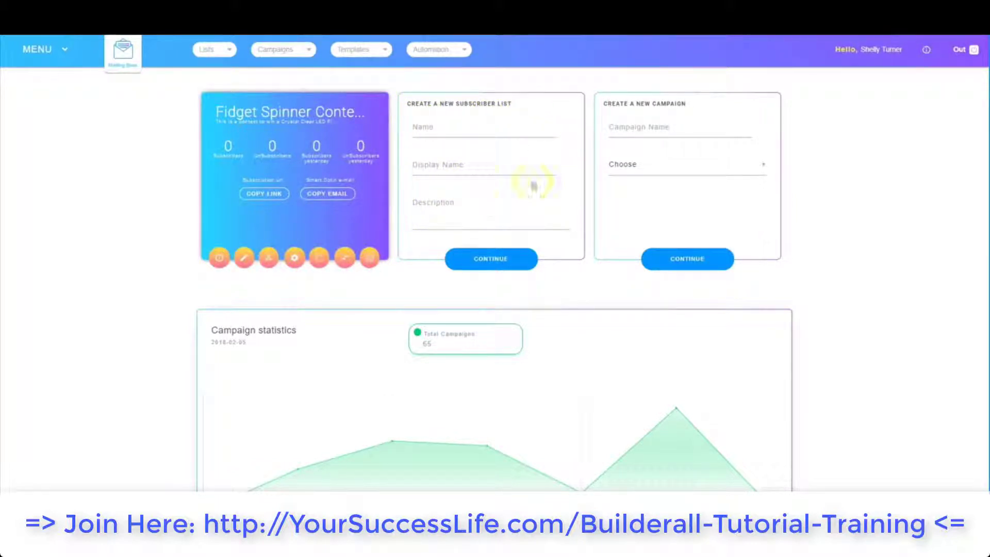
Start a new subscriber list with "New MB List" as its name, display name and description
{"action": "left_click", "coordinate": [437, 128]}
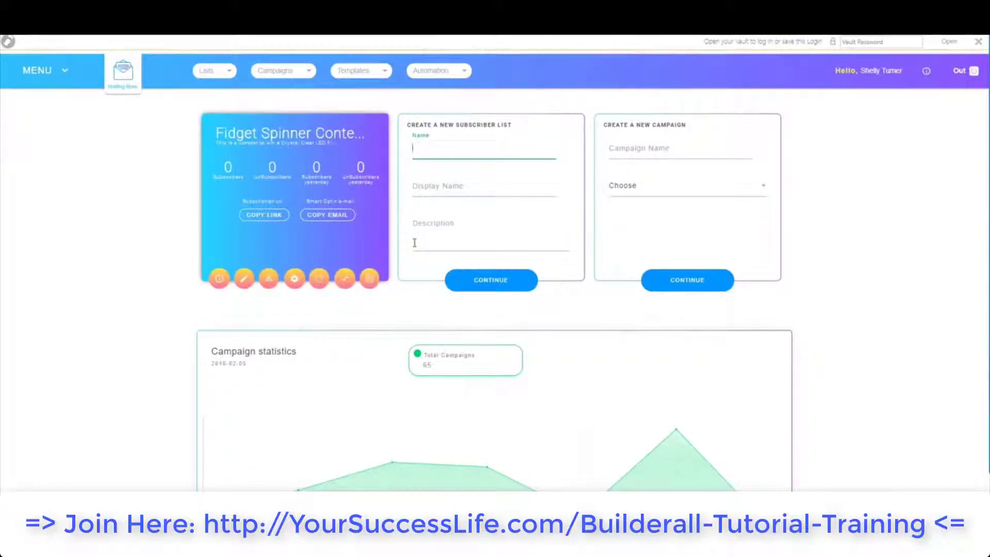
{"action": "left_click_drag", "start_coordinate": [482, 147], "coordinate": [407, 150]}
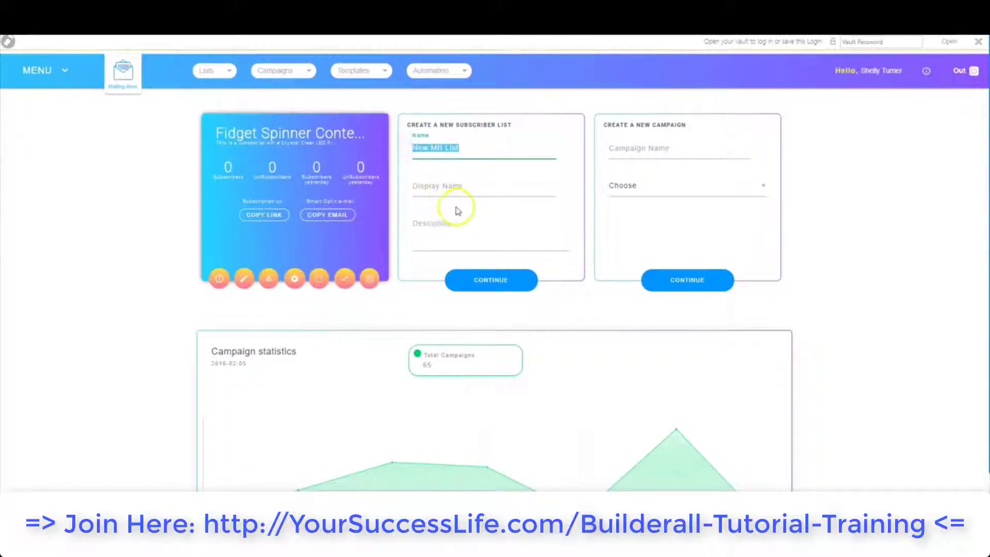
{"action": "key", "text": "ctrl+c"}
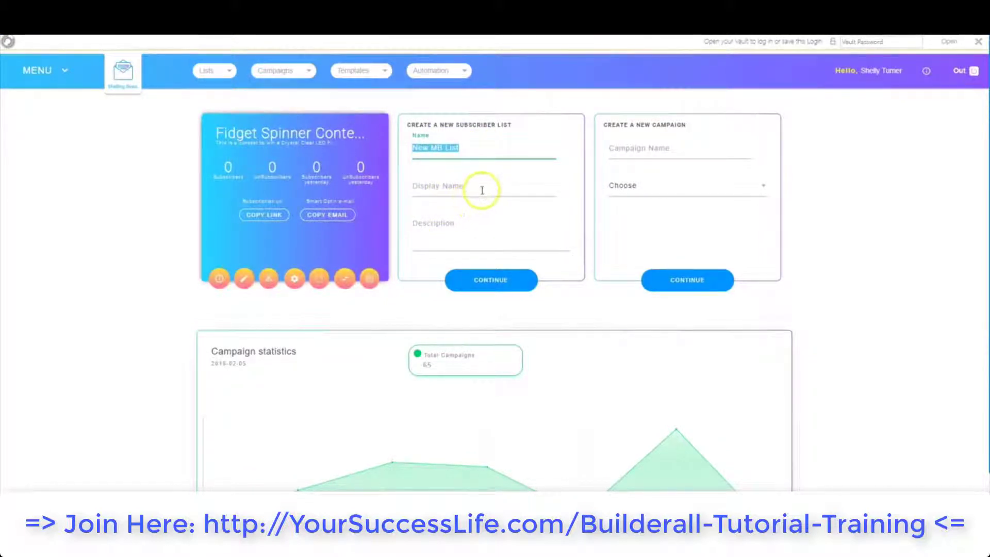
{"action": "left_click", "coordinate": [480, 188]}
{"action": "key", "text": "ctrl+v"}
{"action": "left_click", "coordinate": [432, 242]}
{"action": "key", "text": "ctrl+v"}
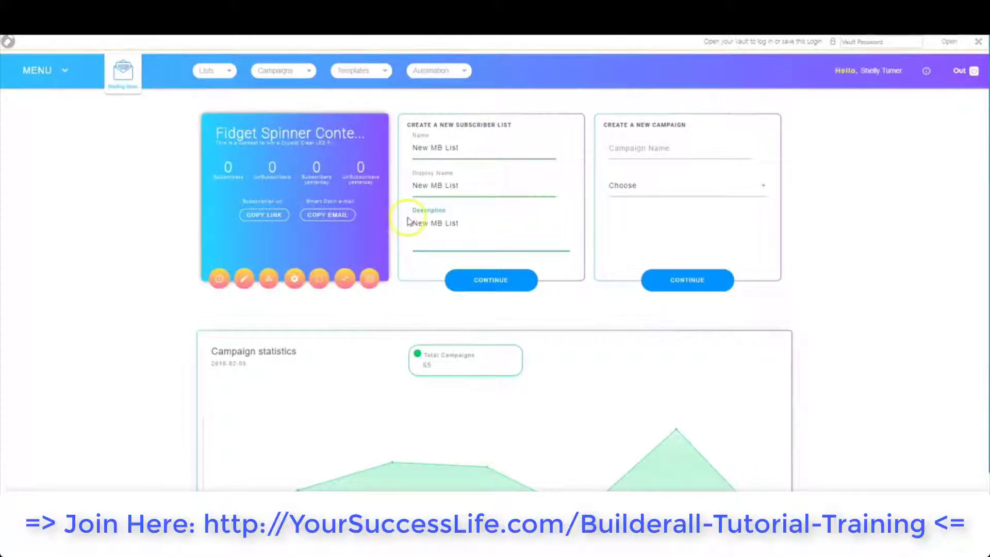
{"action": "left_click", "coordinate": [491, 281]}
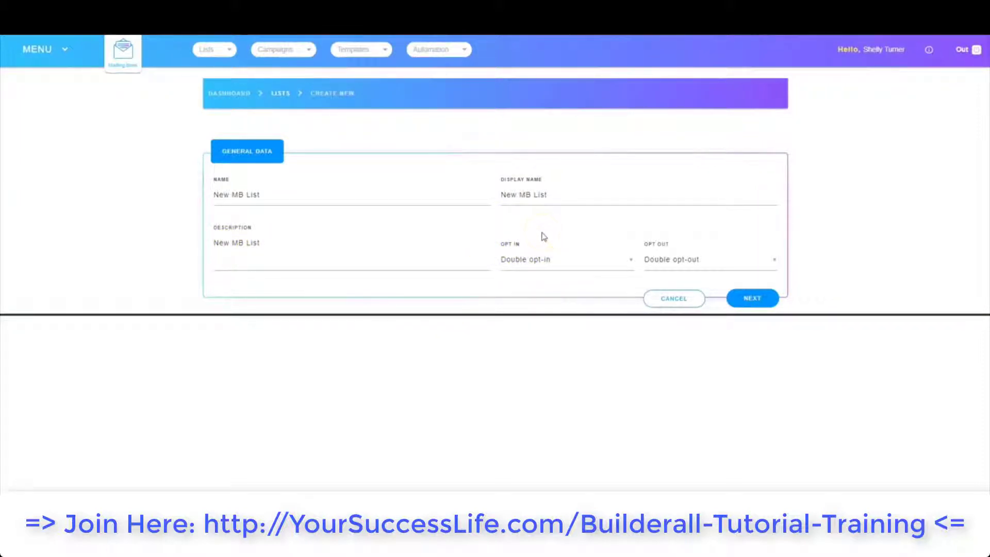
Save the list with double opt-in and double opt-out, and add a first name field to its custom fields
{"action": "left_click", "coordinate": [535, 260]}
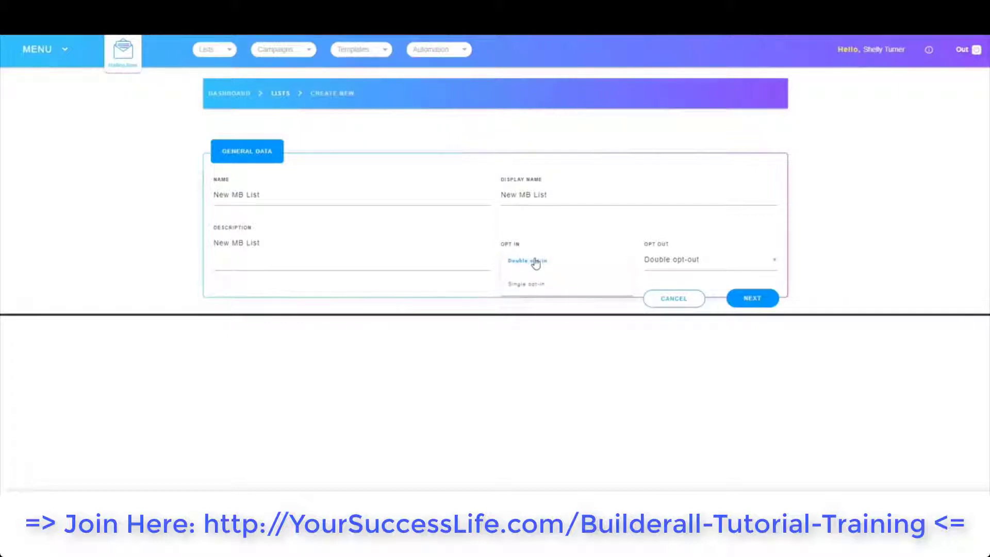
{"action": "left_click", "coordinate": [535, 261]}
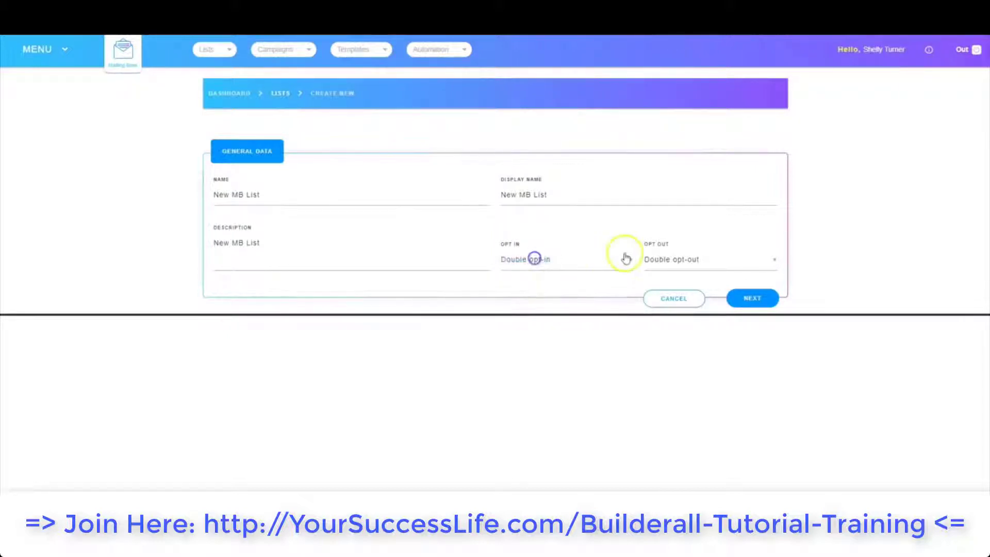
{"action": "left_click", "coordinate": [681, 260]}
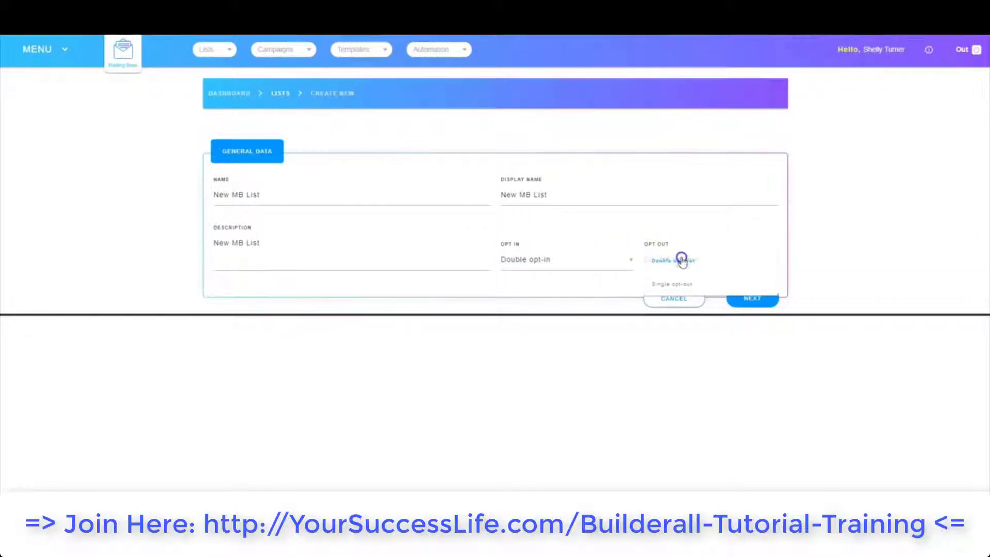
{"action": "left_click", "coordinate": [680, 260]}
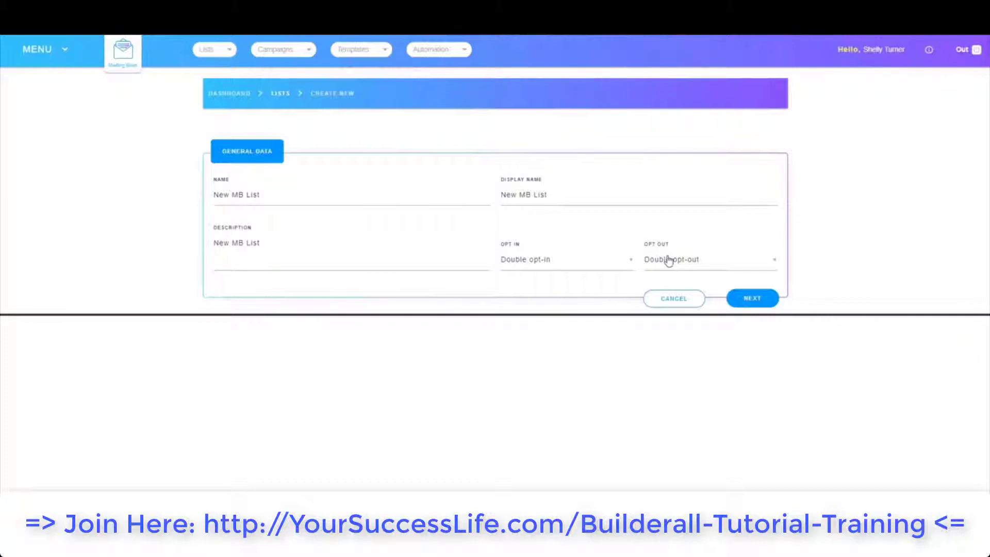
{"action": "left_click", "coordinate": [751, 301]}
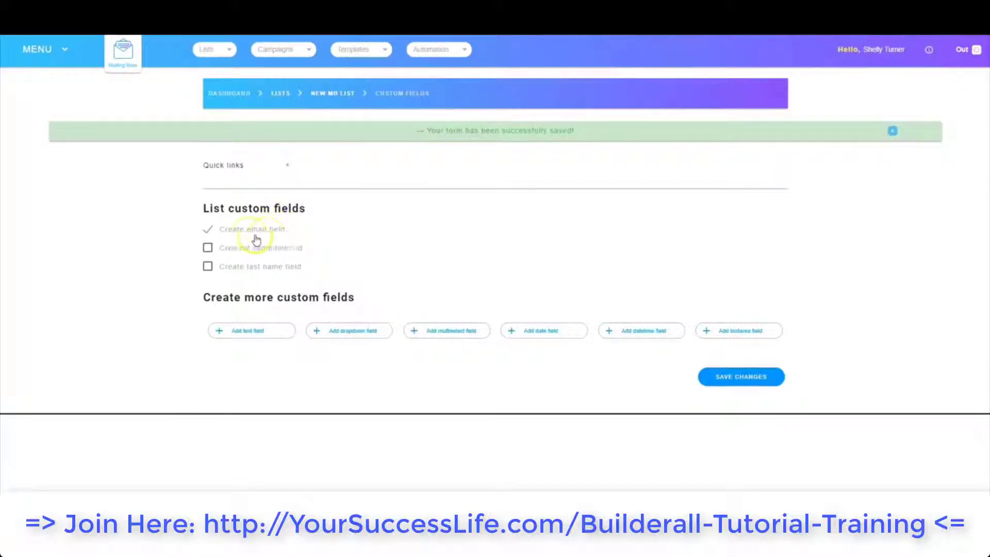
{"action": "left_click", "coordinate": [208, 249]}
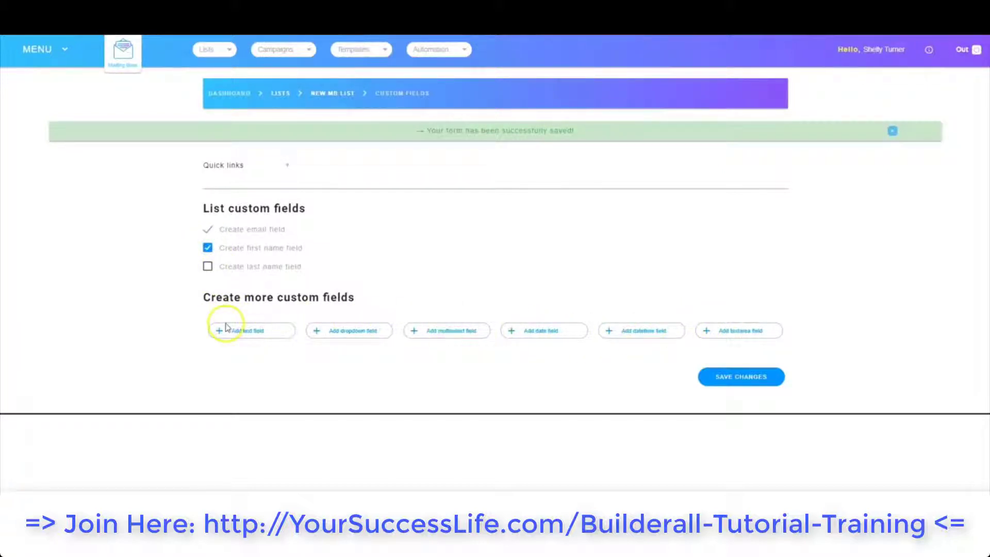
{"action": "left_click", "coordinate": [721, 378]}
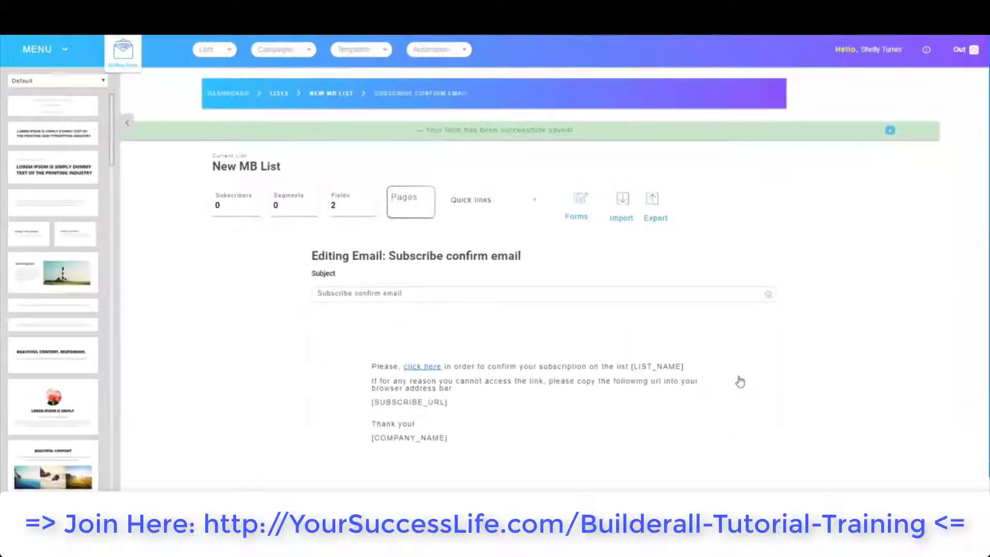
Save the list's subscribe confirm email and pending subscribe page with their default content
{"action": "left_click", "coordinate": [446, 298]}
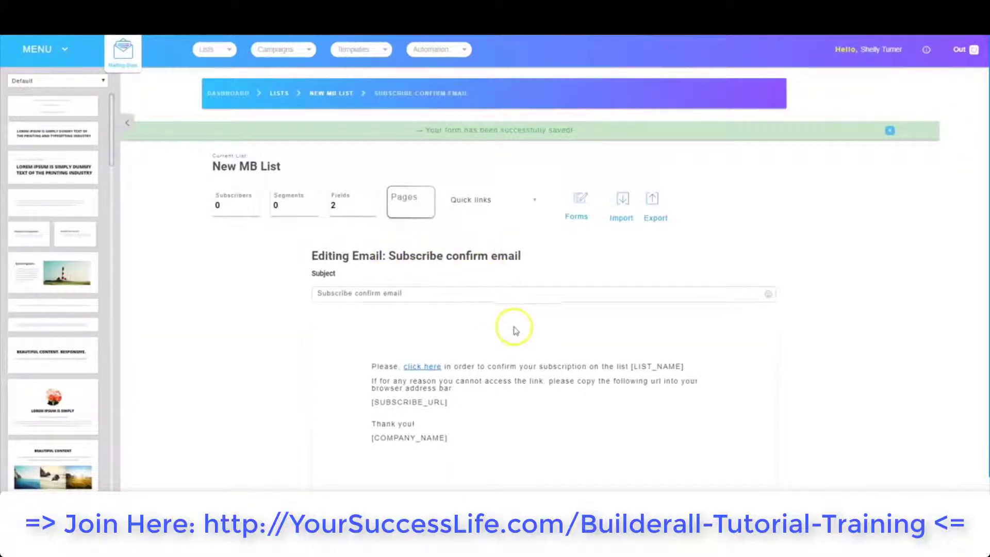
{"action": "scroll", "coordinate": [513, 327], "scroll_direction": "down", "scroll_amount": 1}
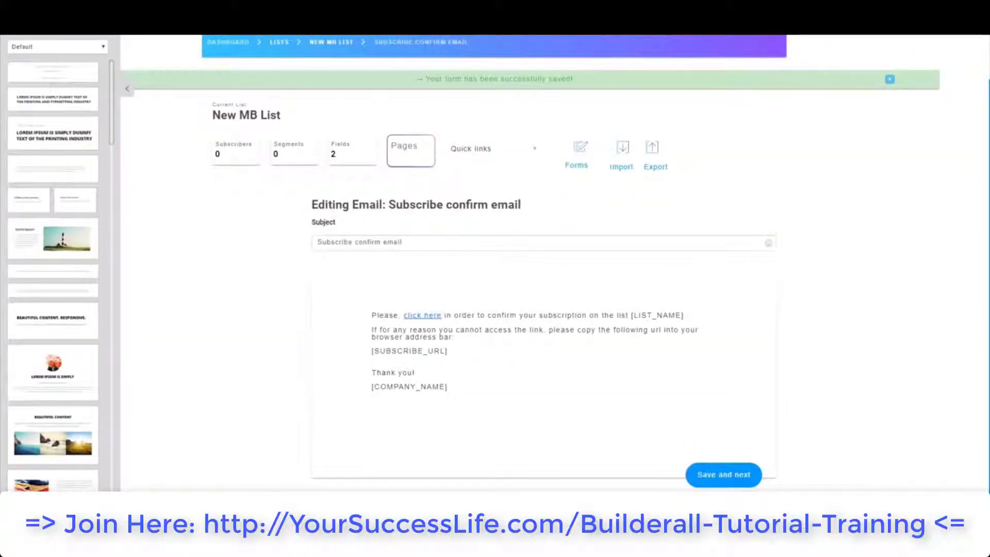
{"action": "left_click", "coordinate": [681, 477]}
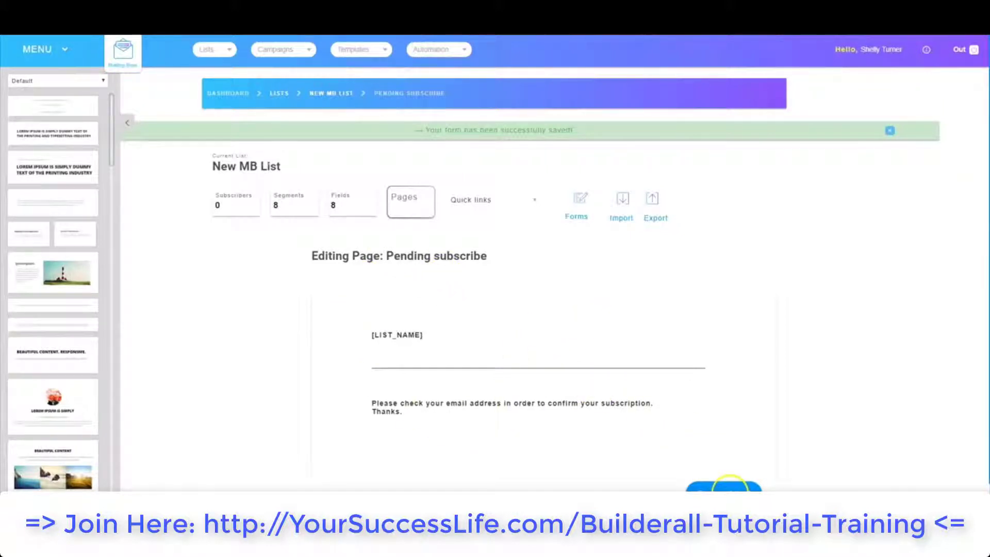
{"action": "left_click", "coordinate": [730, 493]}
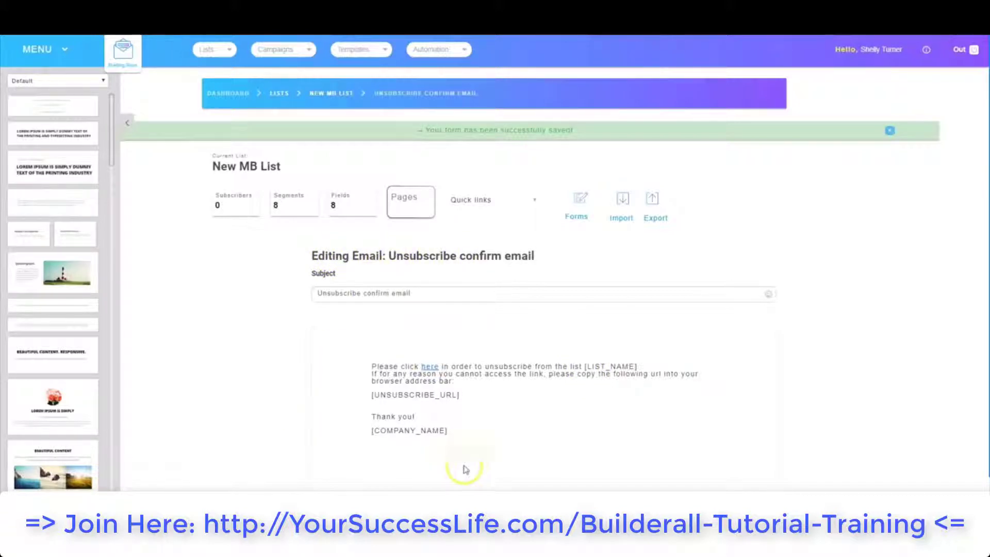
Save the list's unsubscribe confirm email and welcome email with their default content
{"action": "scroll", "coordinate": [622, 427], "scroll_direction": "down", "scroll_amount": 1}
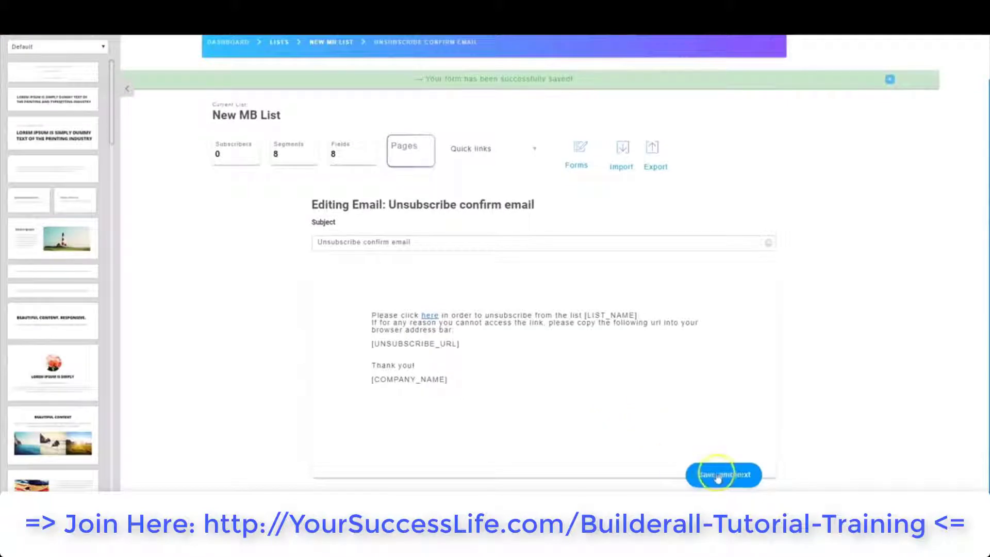
{"action": "left_click", "coordinate": [743, 474]}
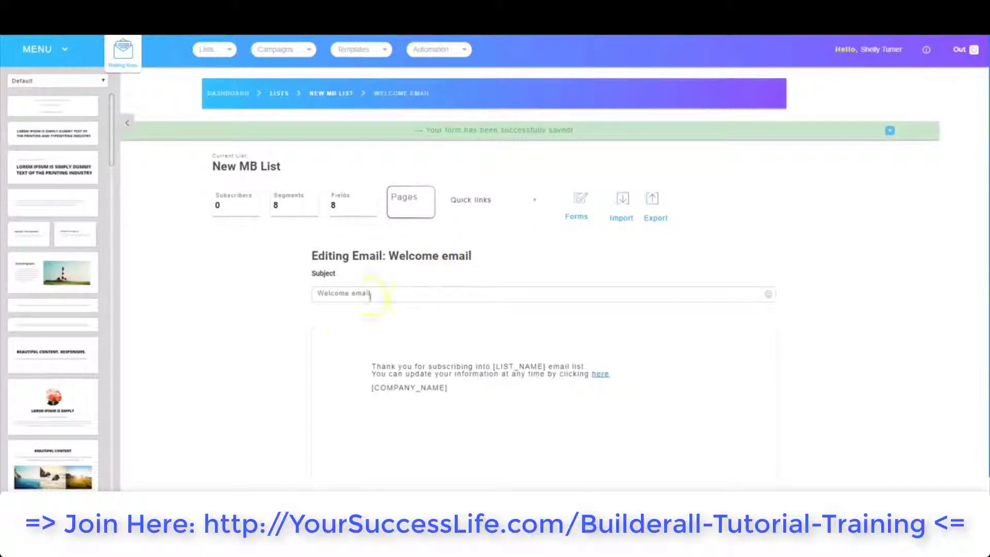
{"action": "scroll", "coordinate": [670, 464], "scroll_direction": "down", "scroll_amount": 1}
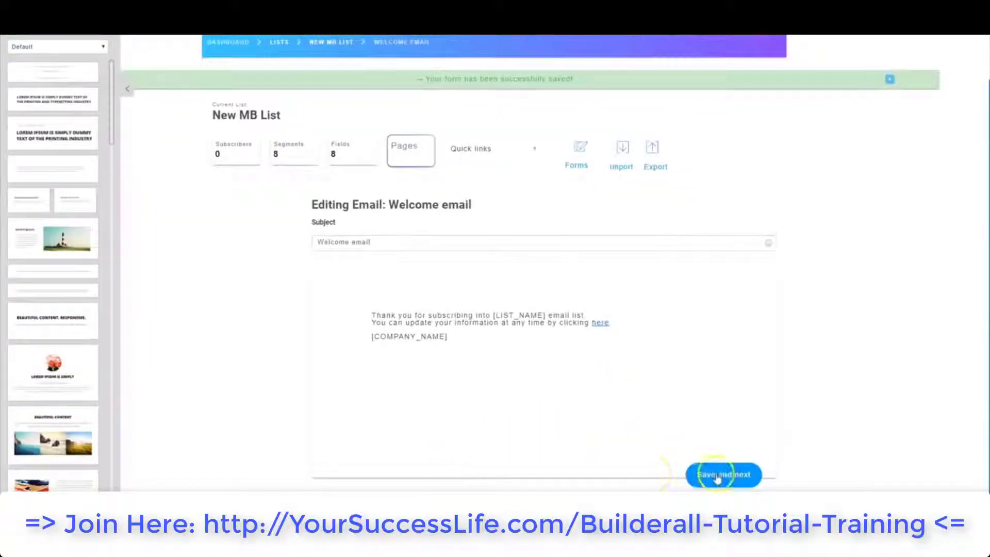
{"action": "left_click", "coordinate": [717, 477]}
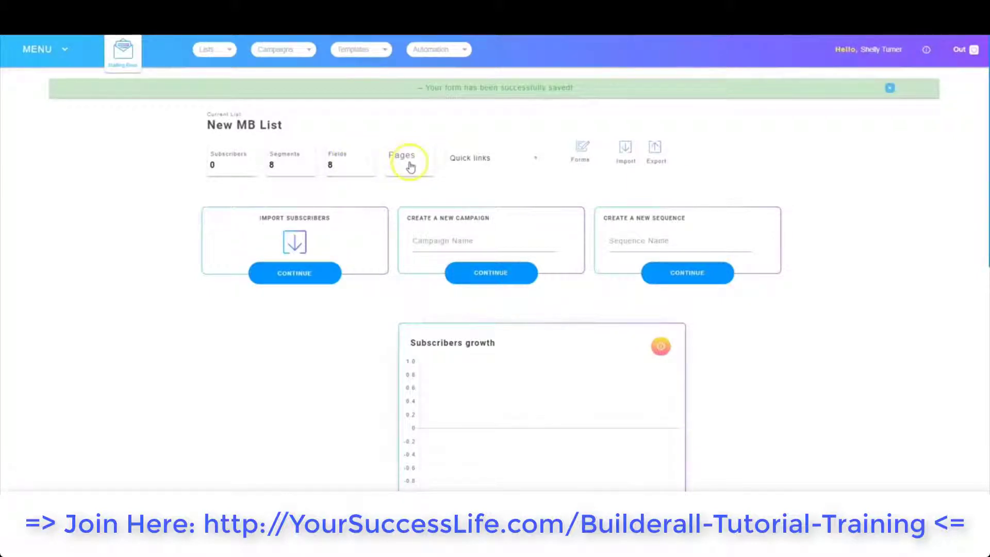
Examine the New MB List overview, including its quick links, forms, campaign and sequence creation, and growth and delivery charts
{"action": "left_click", "coordinate": [485, 163]}
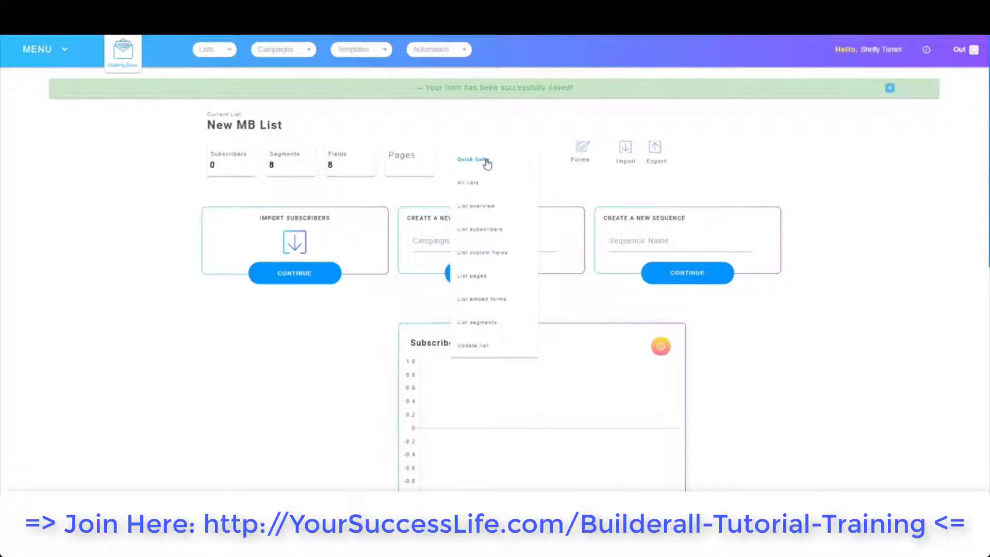
{"action": "left_click", "coordinate": [539, 127]}
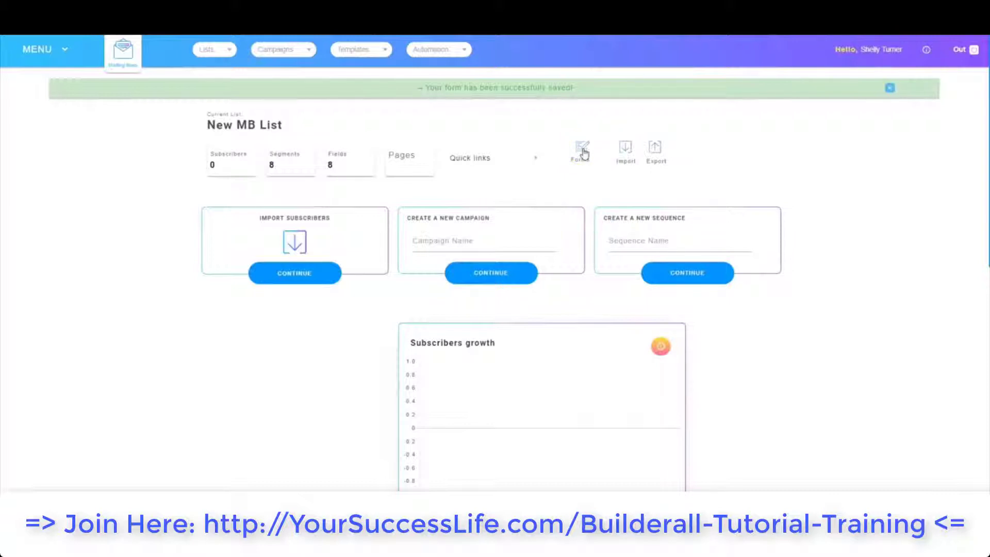
{"action": "left_click", "coordinate": [583, 151]}
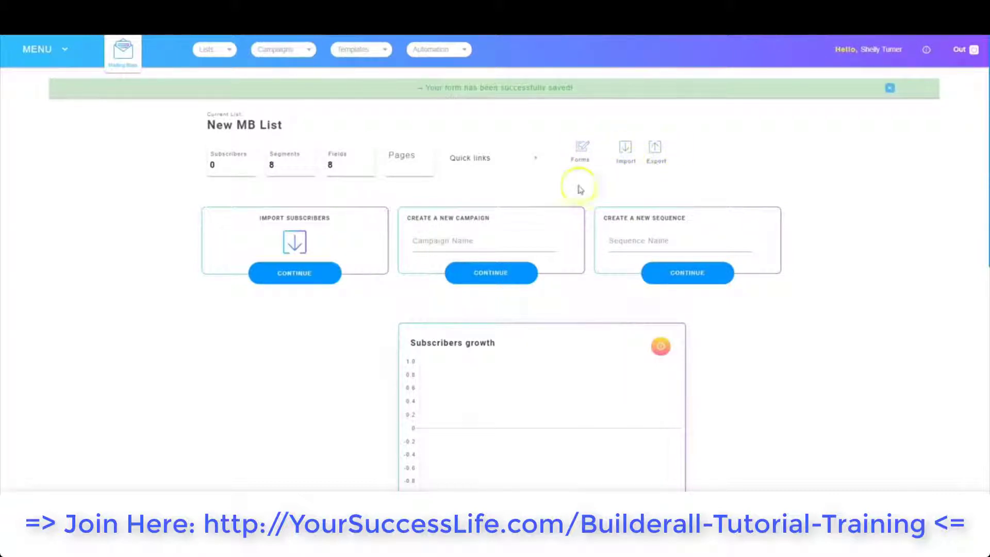
{"action": "left_click", "coordinate": [439, 241]}
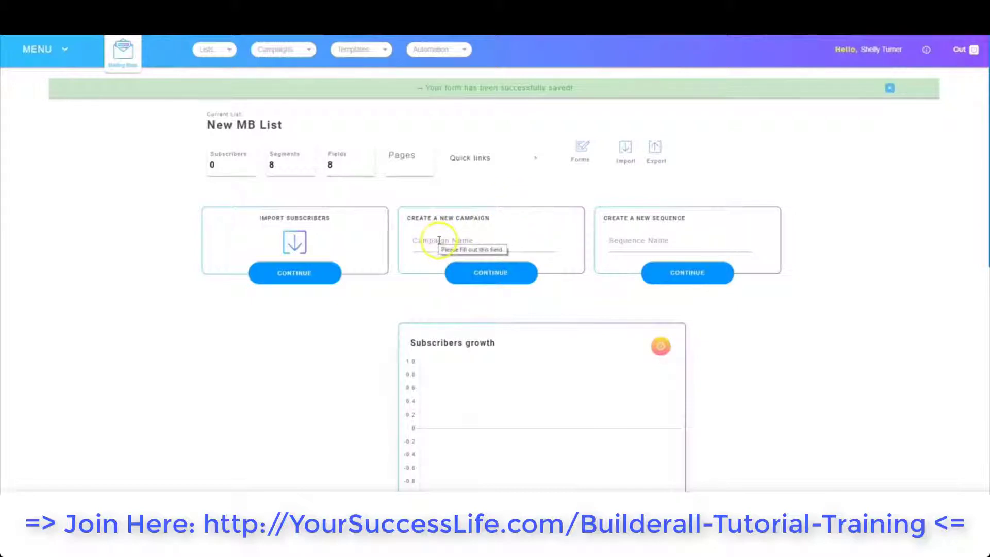
{"action": "left_click", "coordinate": [642, 240]}
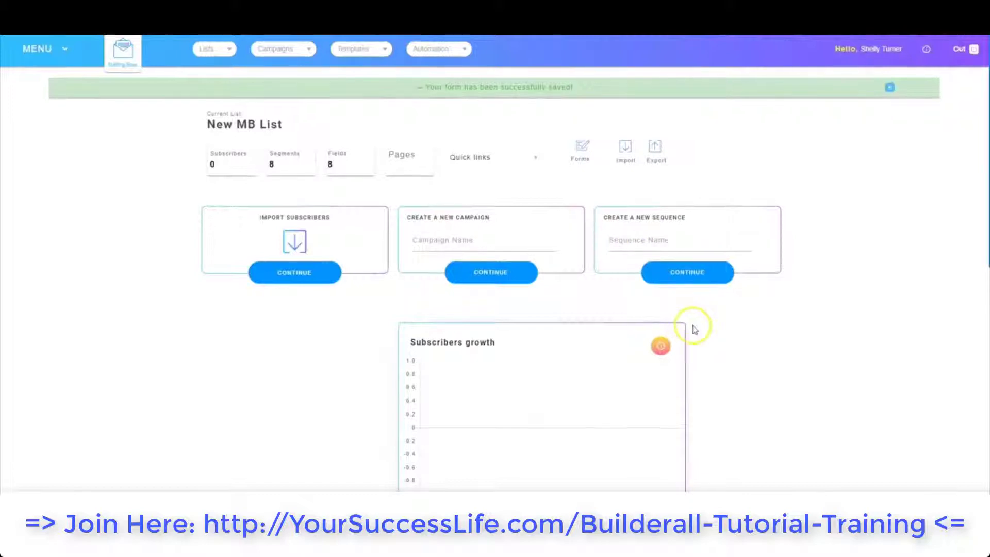
{"action": "scroll", "coordinate": [691, 328], "scroll_direction": "down", "scroll_amount": 3}
{"action": "scroll", "coordinate": [695, 330], "scroll_direction": "down", "scroll_amount": 2}
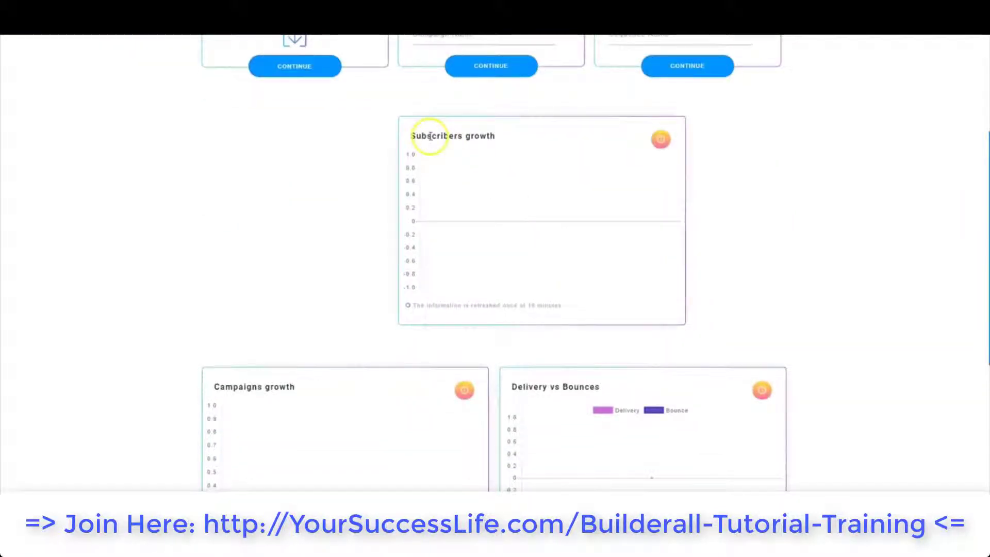
{"action": "scroll", "coordinate": [456, 338], "scroll_direction": "down", "scroll_amount": 2}
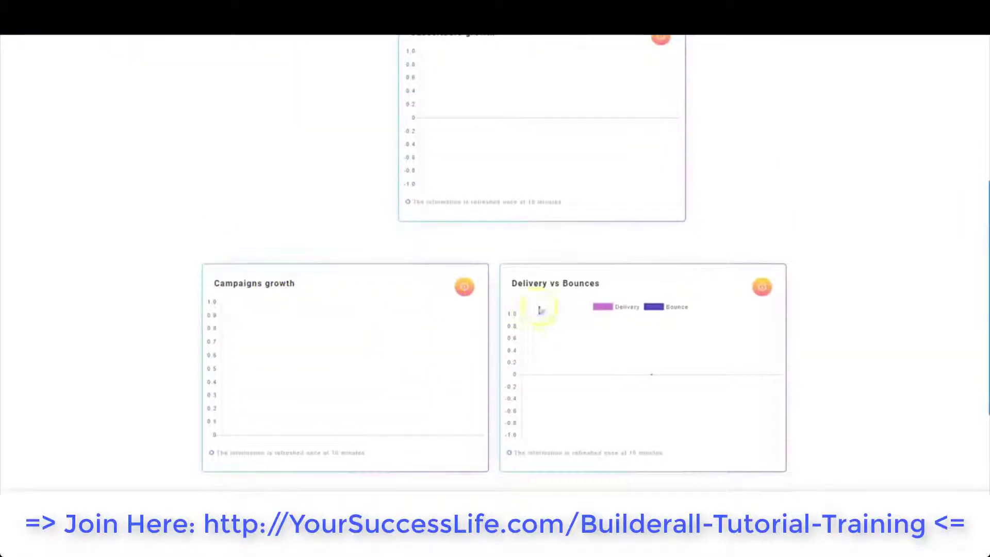
Create a new sequence named MB First Sequence for New MB List and save it to edit its emails
{"action": "scroll", "coordinate": [546, 335], "scroll_direction": "down", "scroll_amount": 1}
{"action": "scroll", "coordinate": [563, 357], "scroll_direction": "down", "scroll_amount": 2}
{"action": "scroll", "coordinate": [563, 352], "scroll_direction": "down", "scroll_amount": 2}
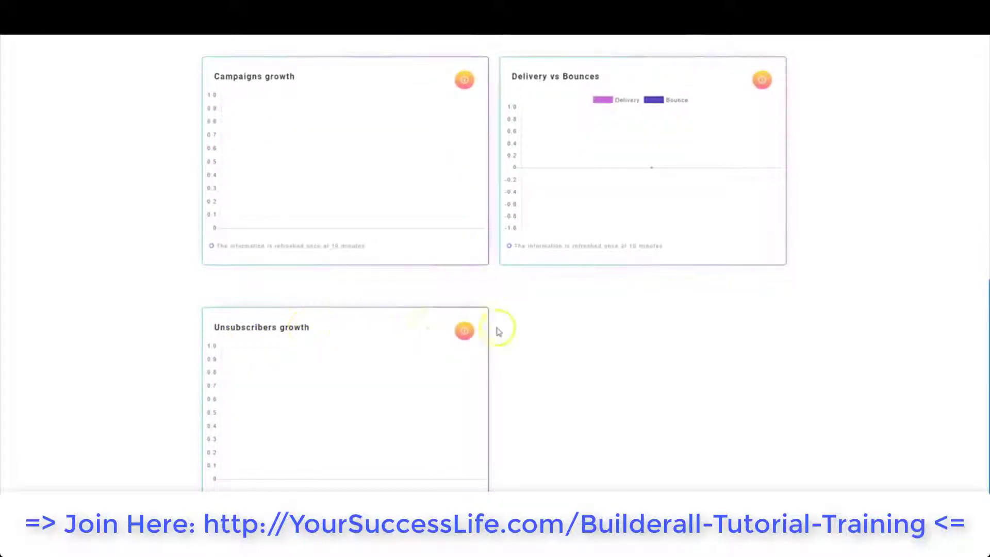
{"action": "scroll", "coordinate": [536, 334], "scroll_direction": "up", "scroll_amount": 8}
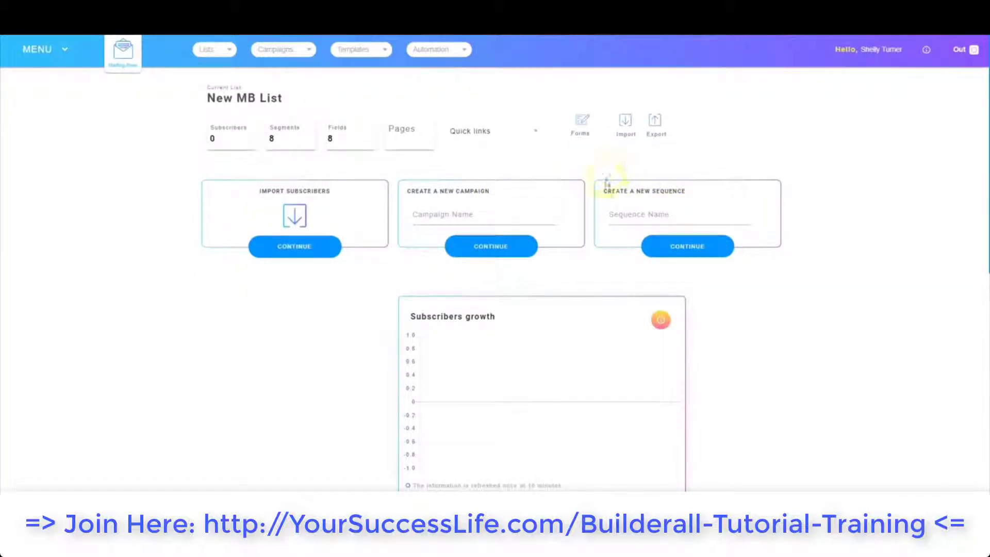
{"action": "left_click", "coordinate": [626, 214]}
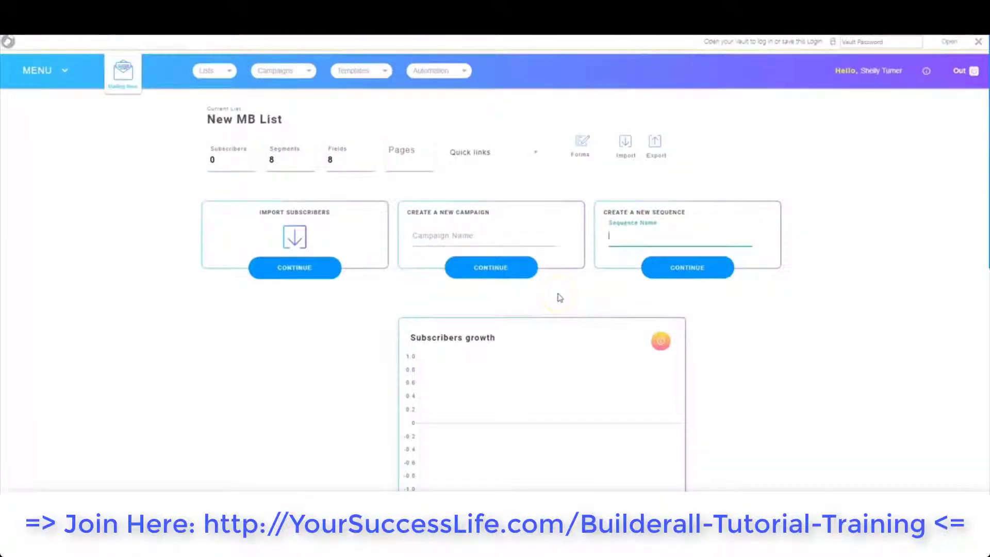
{"action": "type", "text": "MB First Sequence"}
{"action": "left_click", "coordinate": [687, 268]}
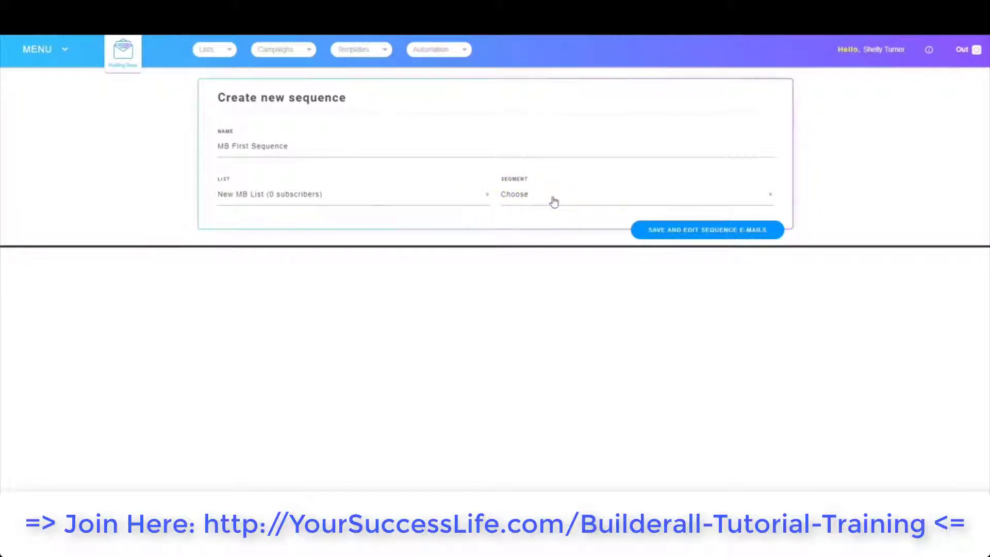
{"action": "left_click", "coordinate": [685, 230]}
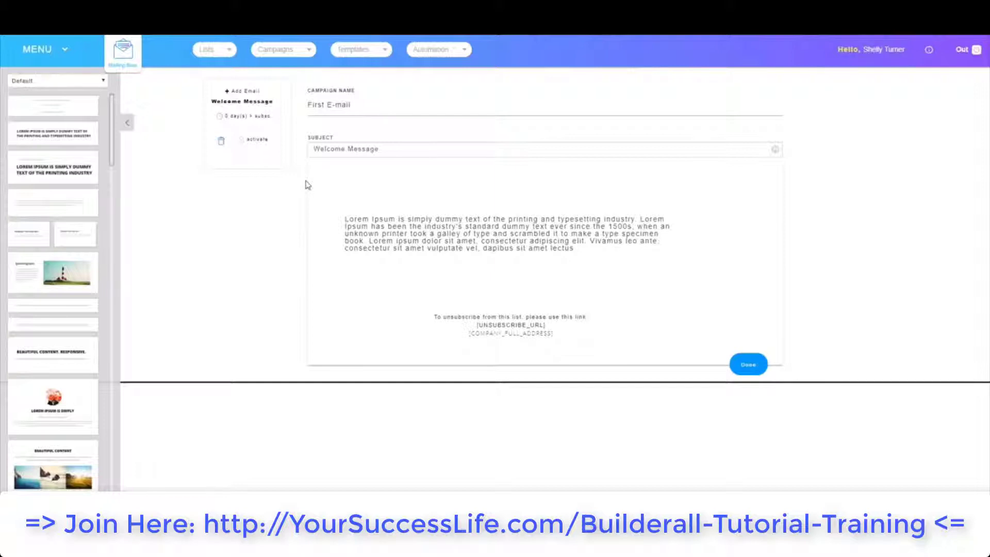
Add two more emails to the sequence and check the newest email's autoresponder timing options
{"action": "left_click", "coordinate": [246, 90]}
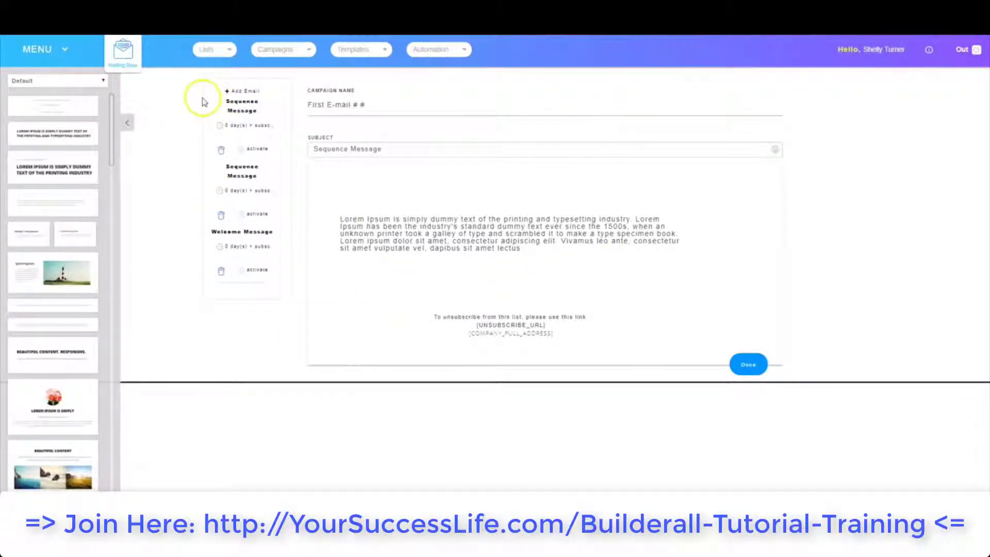
{"action": "left_click", "coordinate": [234, 125]}
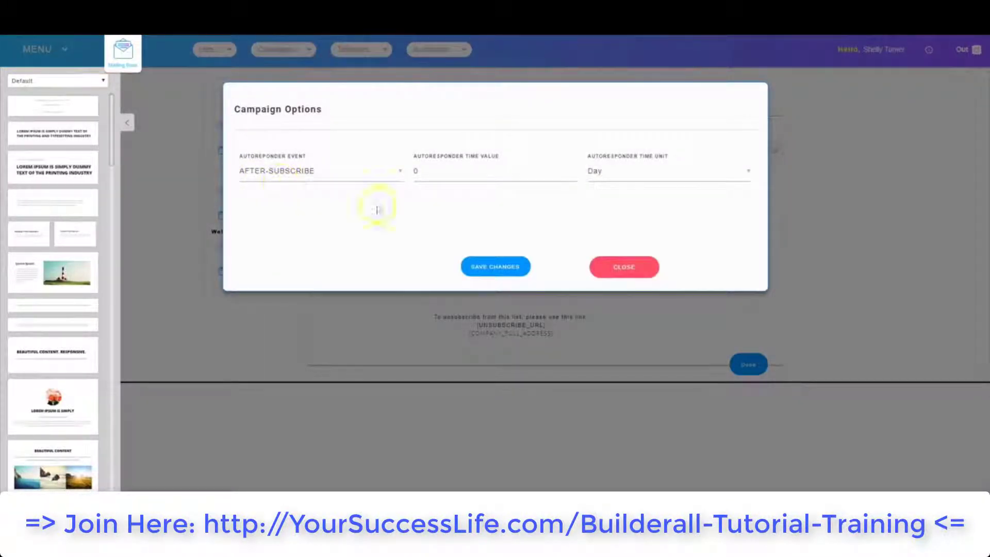
{"action": "left_click", "coordinate": [625, 266]}
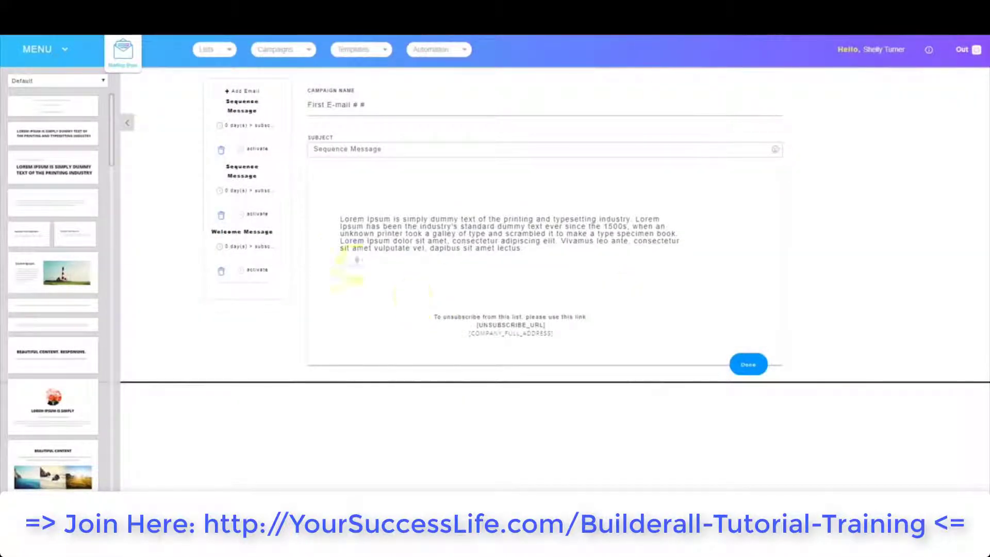
Activate both sequence messages and the welcome message, and finish editing the sequence
{"action": "left_click", "coordinate": [258, 149]}
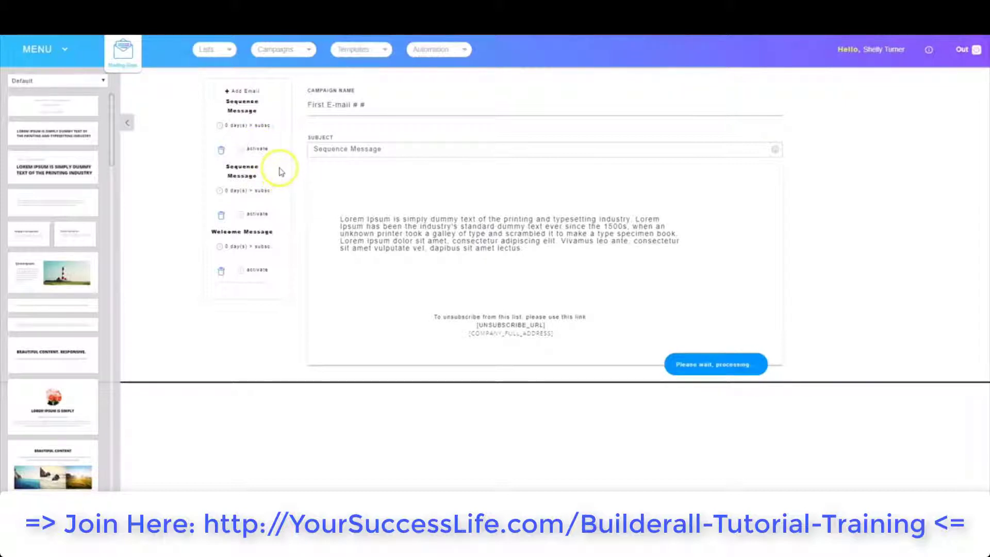
{"action": "left_click", "coordinate": [260, 214]}
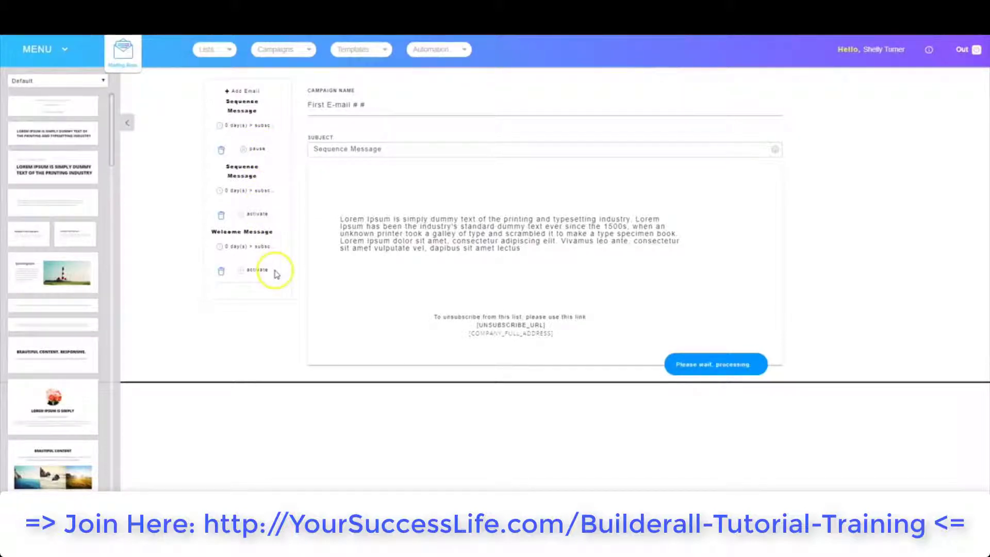
{"action": "left_click", "coordinate": [256, 270]}
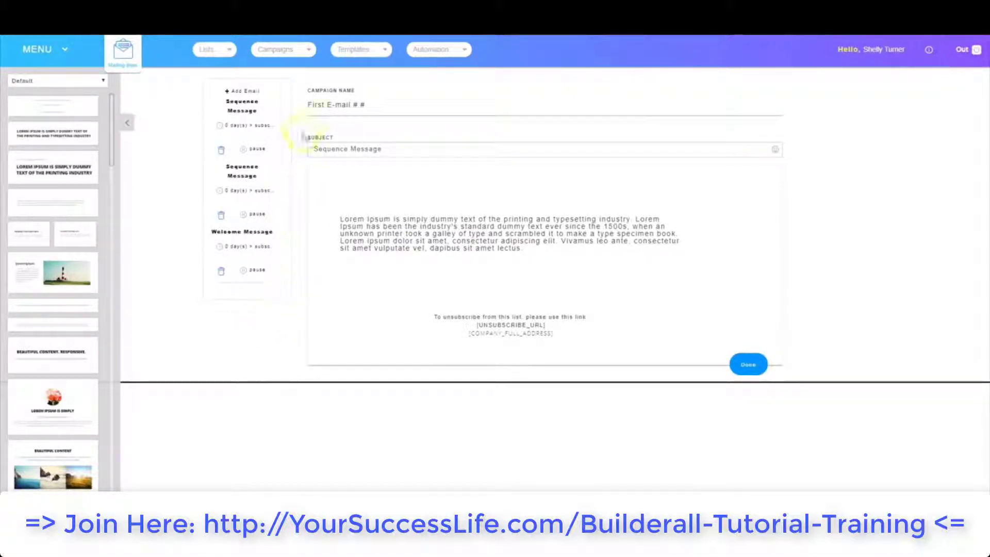
{"action": "left_click", "coordinate": [748, 365]}
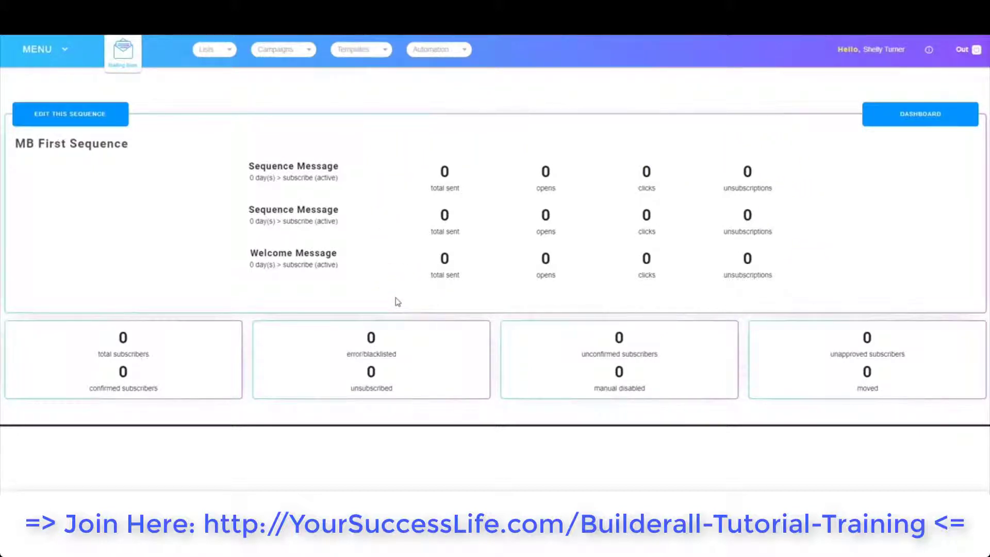
Return to the dashboard and open the overview of New MB List
{"action": "left_click", "coordinate": [910, 115]}
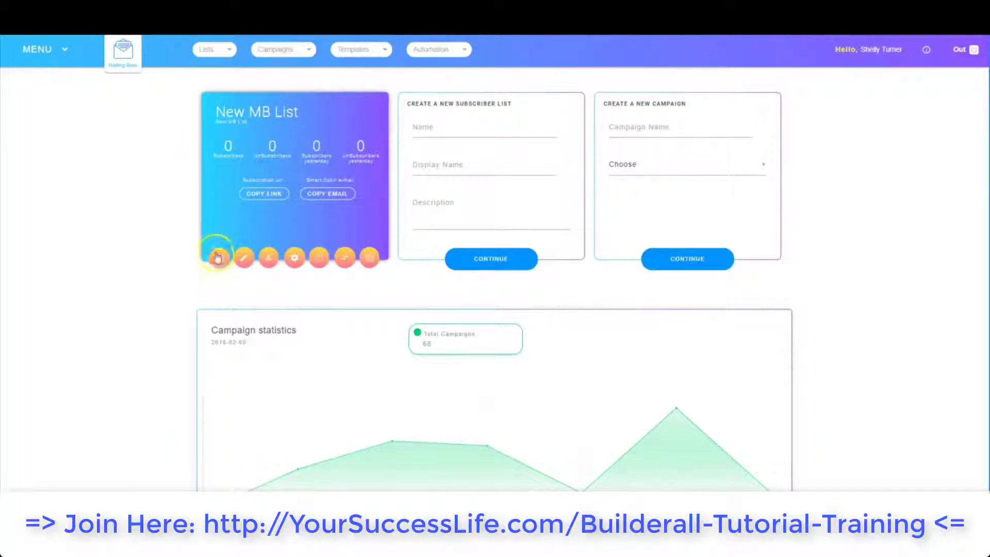
{"action": "left_click", "coordinate": [217, 258]}
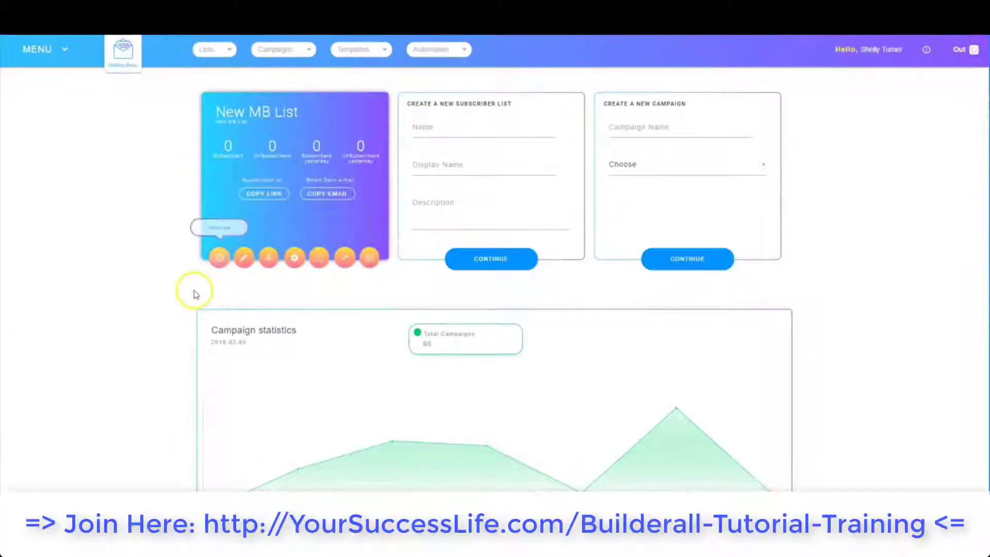